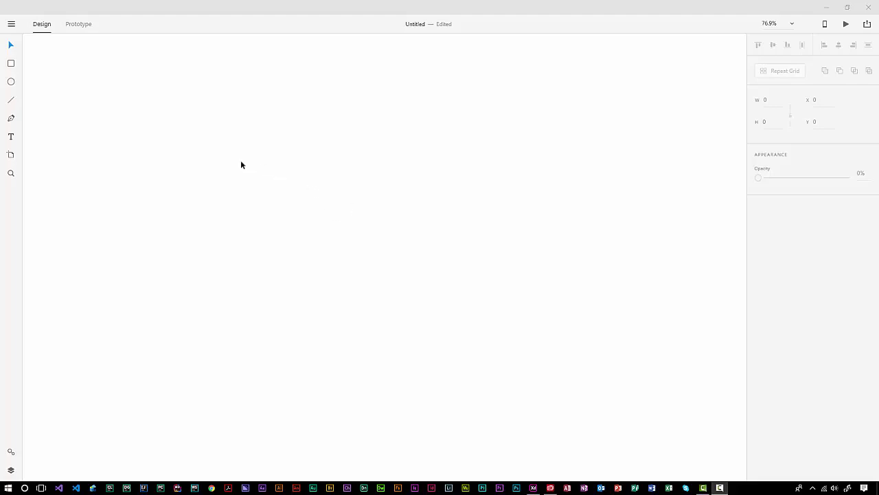
# Step: Create a Web 1280 artboard and show the square grid on it
pyautogui.click(11, 155)
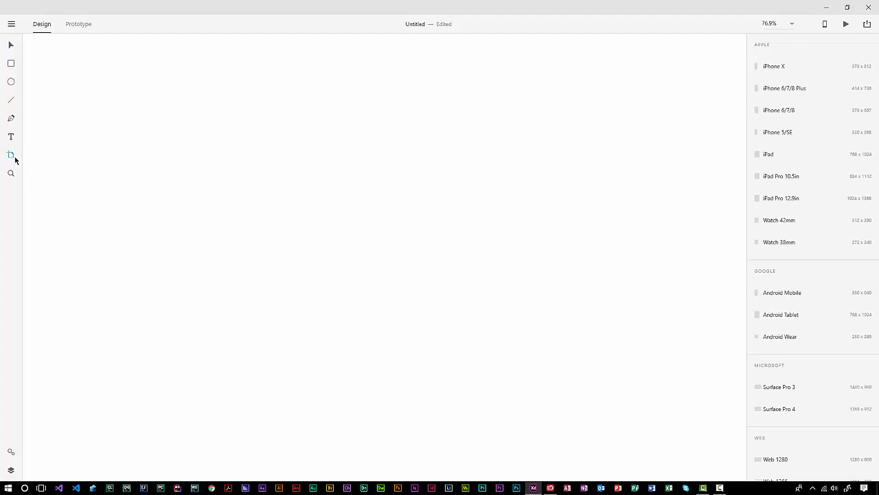
pyautogui.scroll(-1, 792, 215)
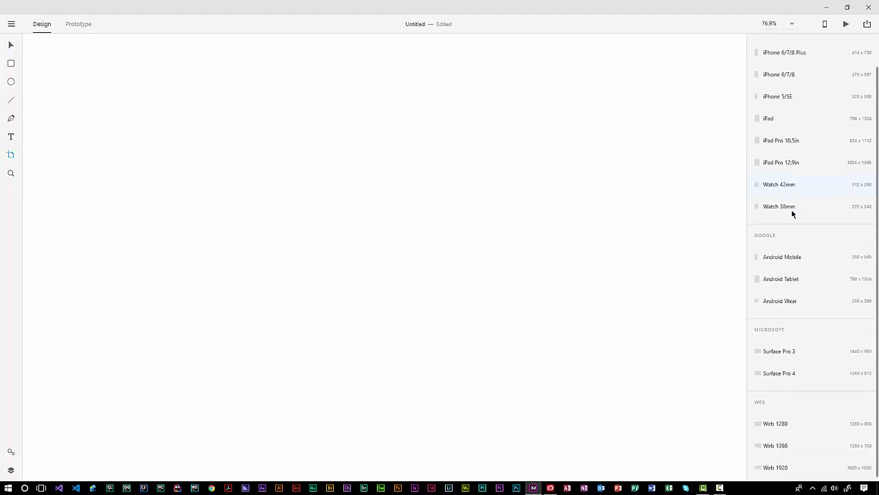
pyautogui.click(784, 420)
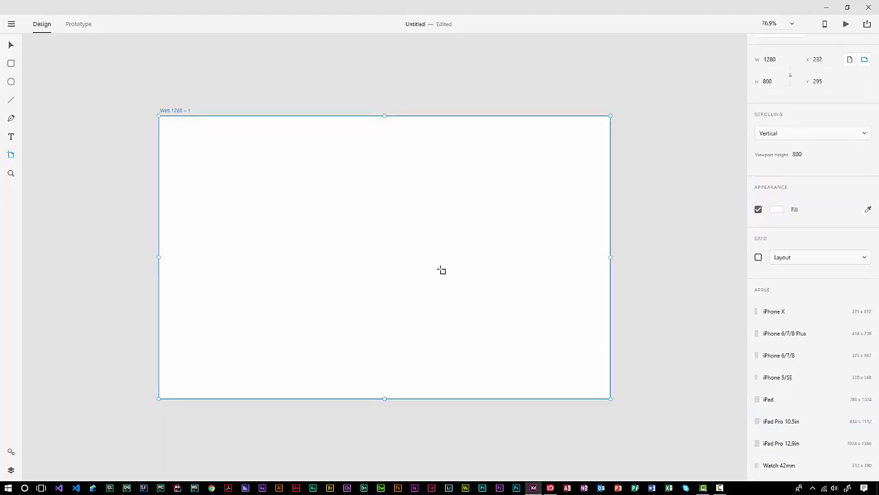
pyautogui.rightClick(357, 237)
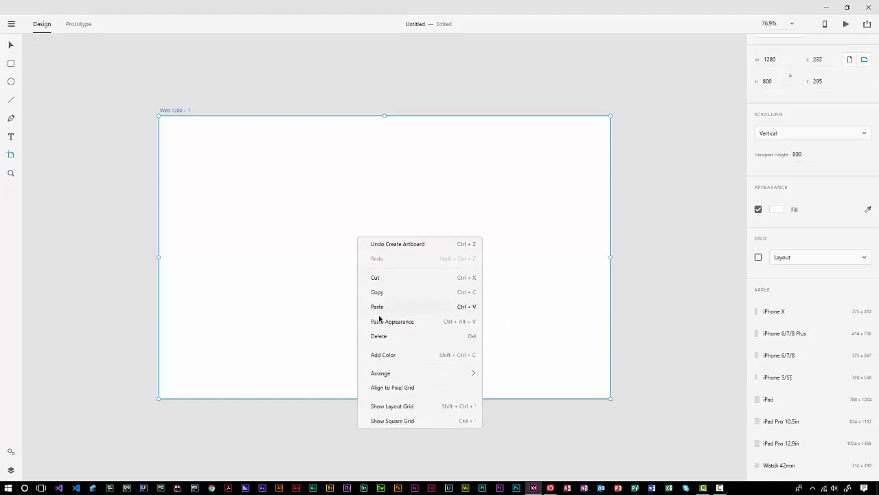
pyautogui.click(421, 421)
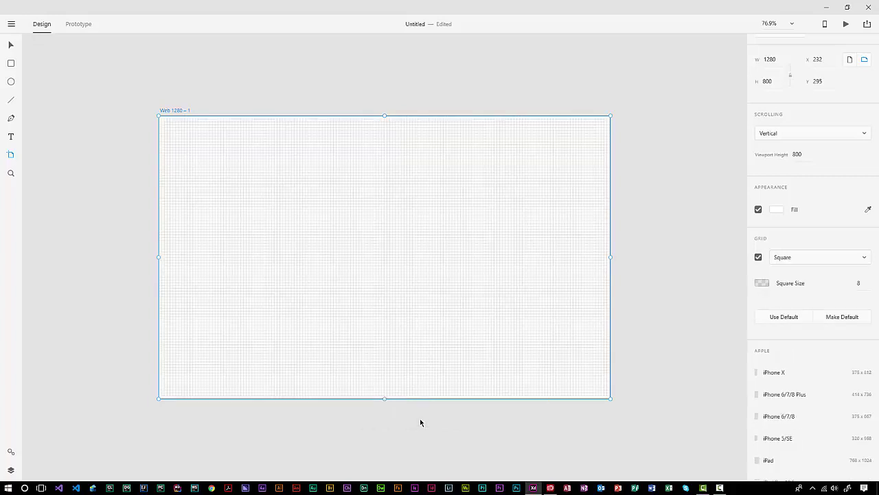
# Step: Draw a rectangle on the artboard and set its width to 48 and height to 160
pyautogui.scroll(5, 374, 236)
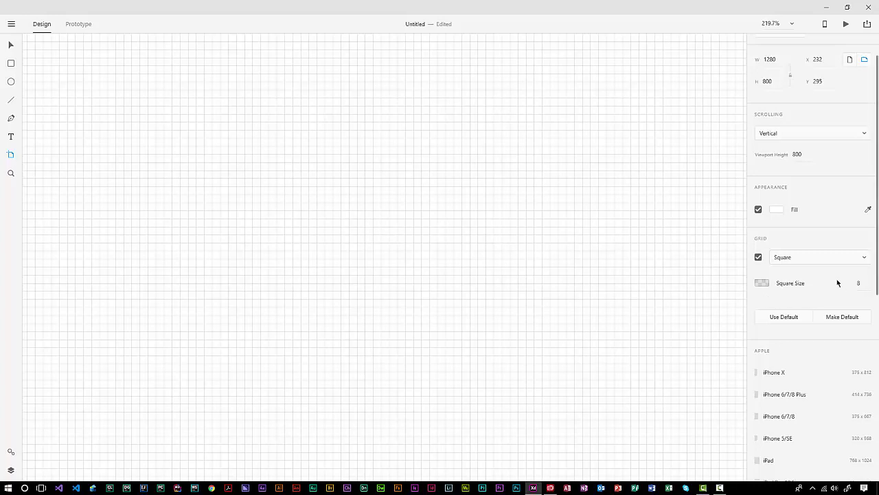
pyautogui.click(14, 63)
pyautogui.moveTo(245, 134); pyautogui.dragTo(319, 235)
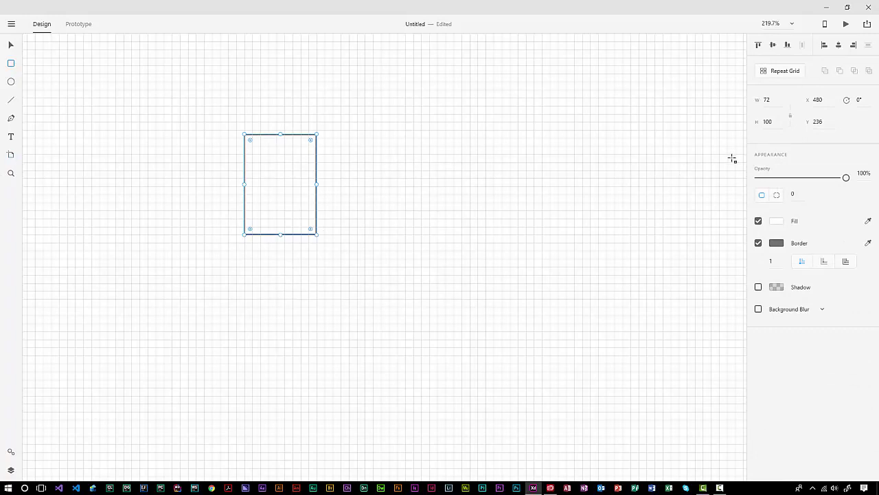
pyautogui.click(775, 99)
pyautogui.write('48')
pyautogui.click(780, 122)
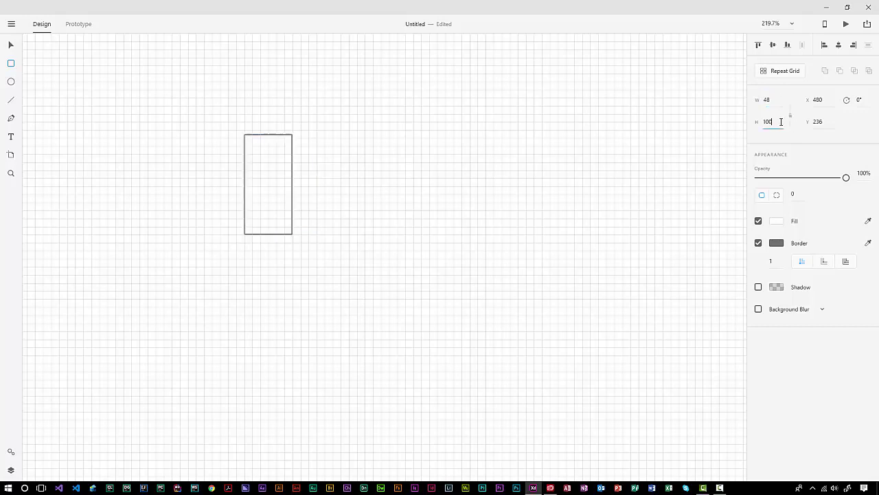
pyautogui.write('160')
pyautogui.press('Return')
# Step: Move the rectangle to X 616, Y 264 and place a duplicate of it further right at X 840, Y 252
pyautogui.press('v')
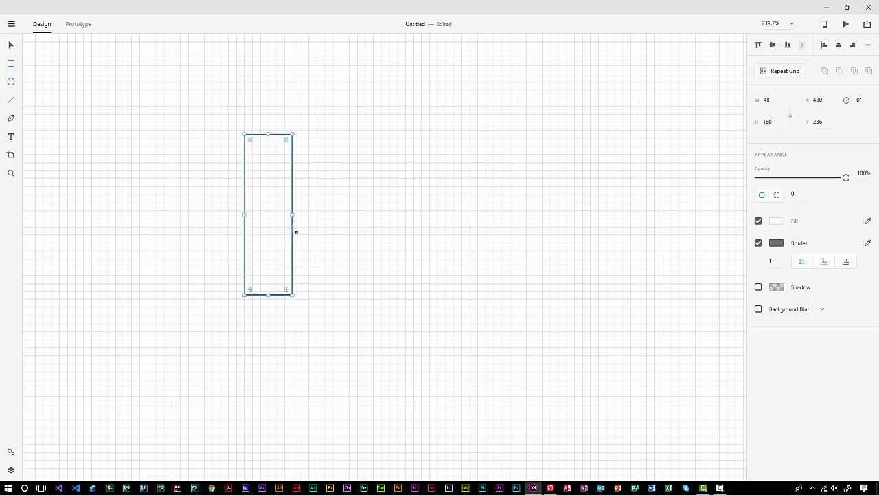
pyautogui.moveTo(276, 218); pyautogui.dragTo(402, 268)
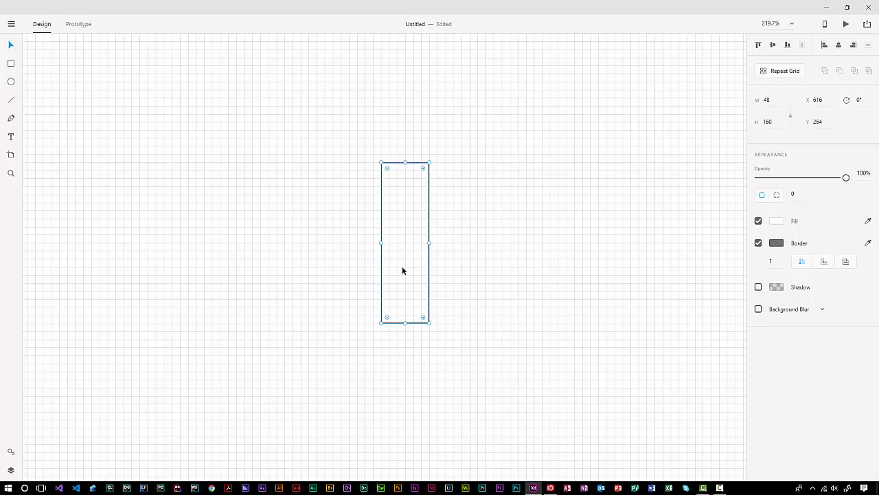
pyautogui.moveTo(402, 267); pyautogui.dragTo(626, 247)
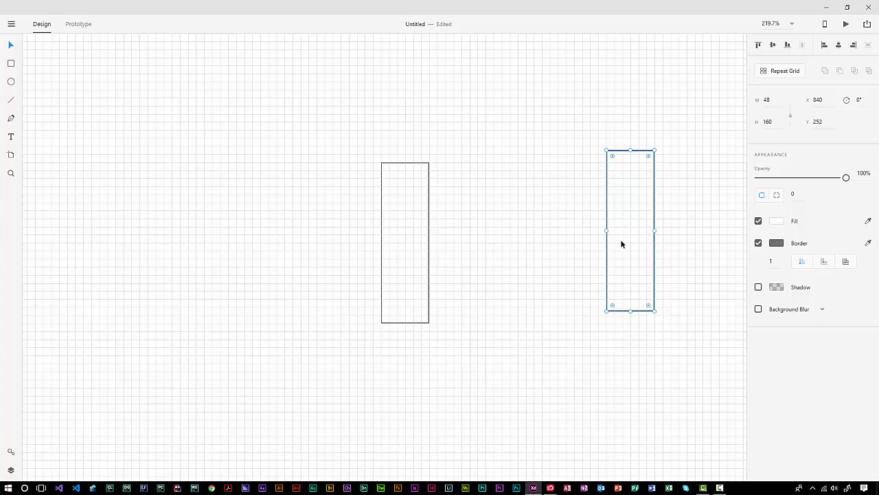
# Step: Add a midpoint anchor to each long side of the original rectangle and pull them outward to X 608 and X 672
pyautogui.click(410, 250)
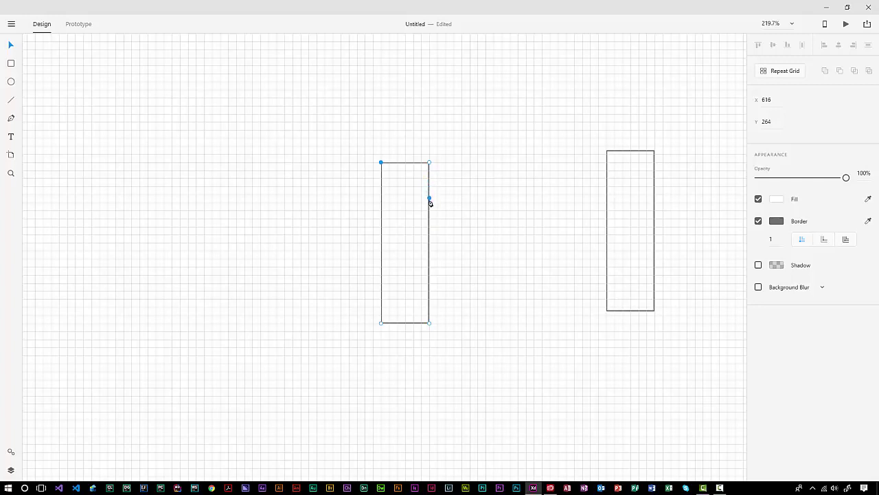
pyautogui.click(429, 242)
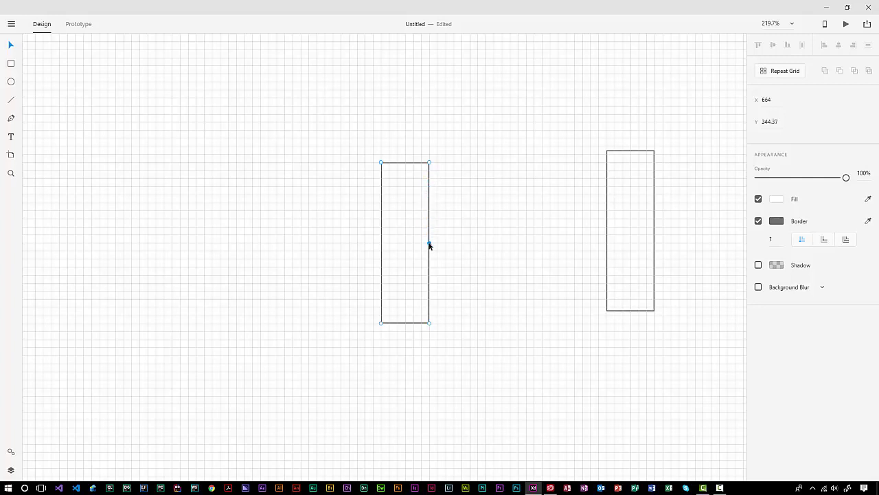
pyautogui.click(381, 243)
pyautogui.moveTo(380, 244); pyautogui.dragTo(373, 244)
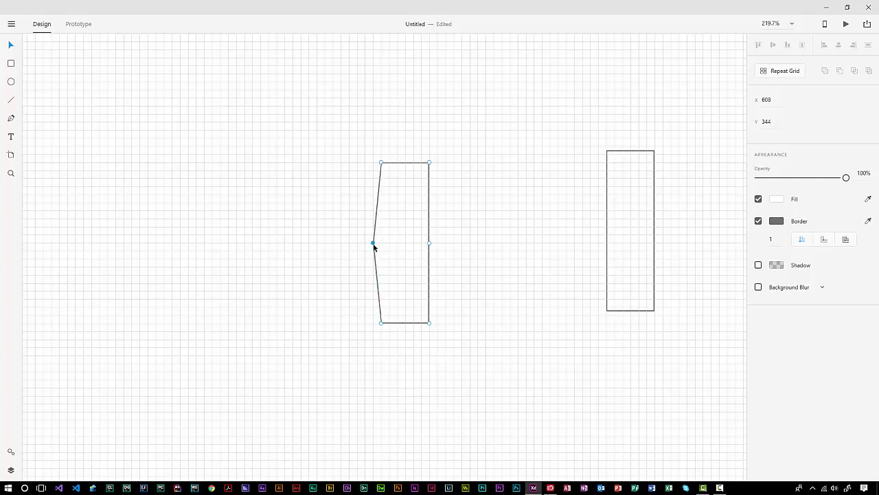
pyautogui.moveTo(428, 243); pyautogui.dragTo(436, 242)
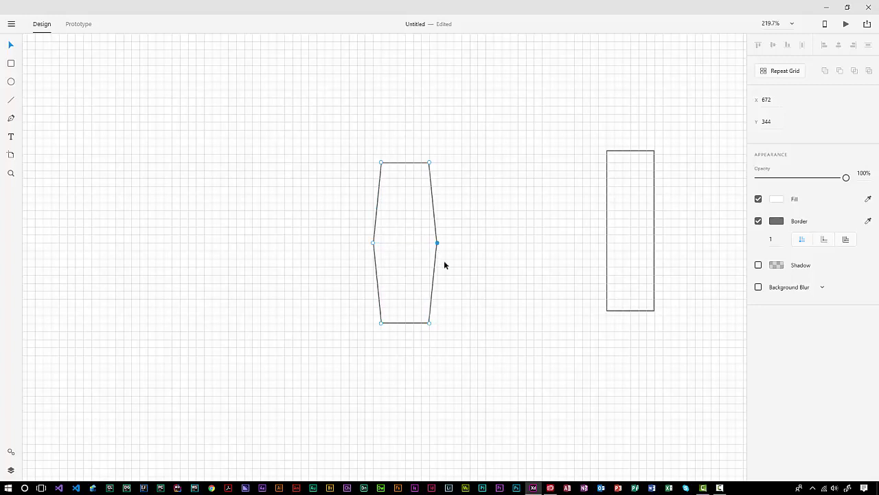
# Step: Convert both side midpoints of the original shape to smooth curve points, giving it bulging sides
pyautogui.doubleClick(373, 244)
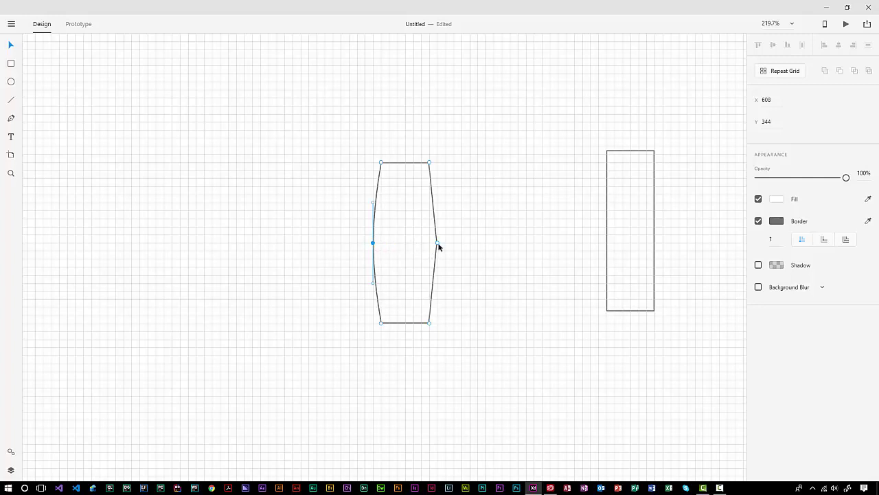
pyautogui.doubleClick(437, 243)
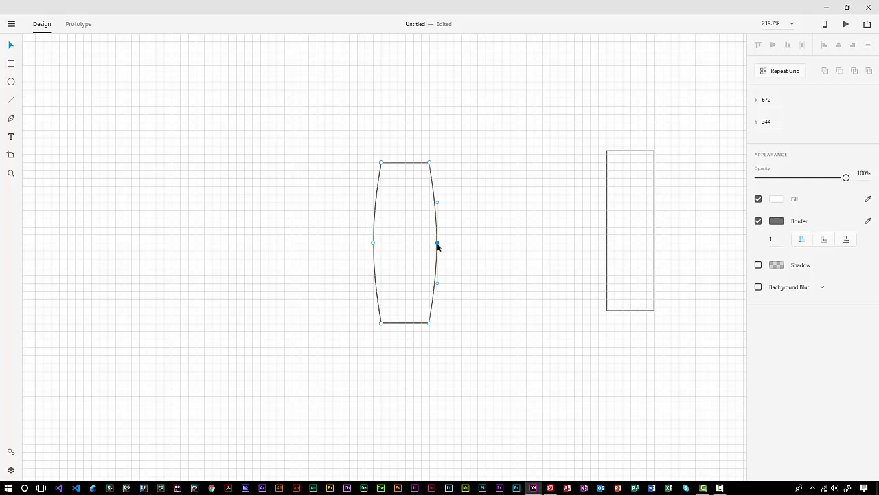
pyautogui.click(507, 252)
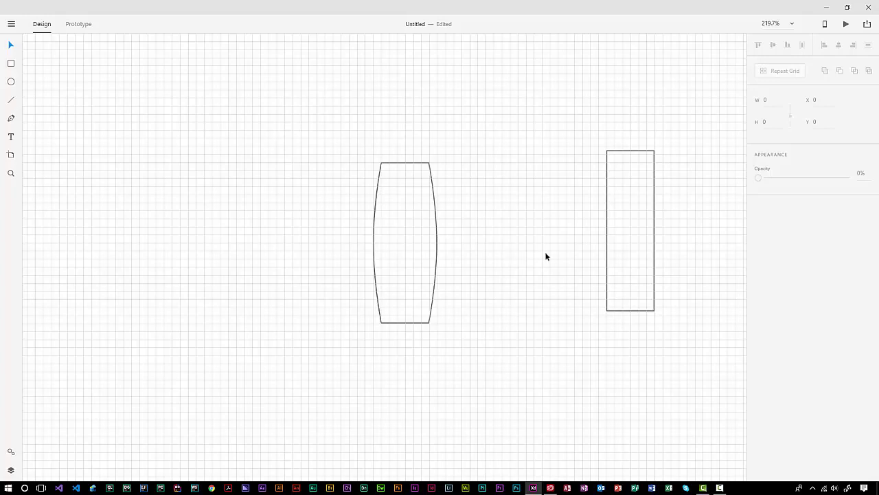
# Step: Move the rectangle copy to X 696, Y 264, add midpoints to its long sides and shift them right to X 704 and X 760
pyautogui.moveTo(630, 247); pyautogui.dragTo(483, 256)
pyautogui.doubleClick(477, 265)
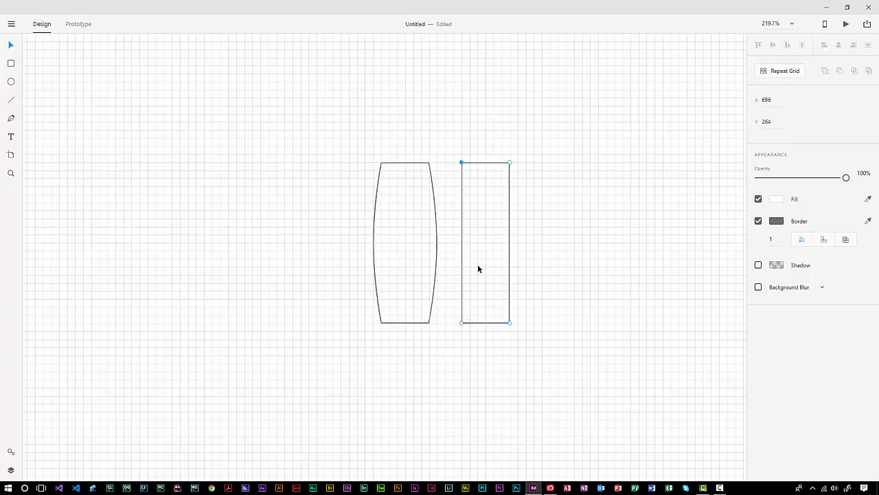
pyautogui.click(461, 243)
pyautogui.click(510, 244)
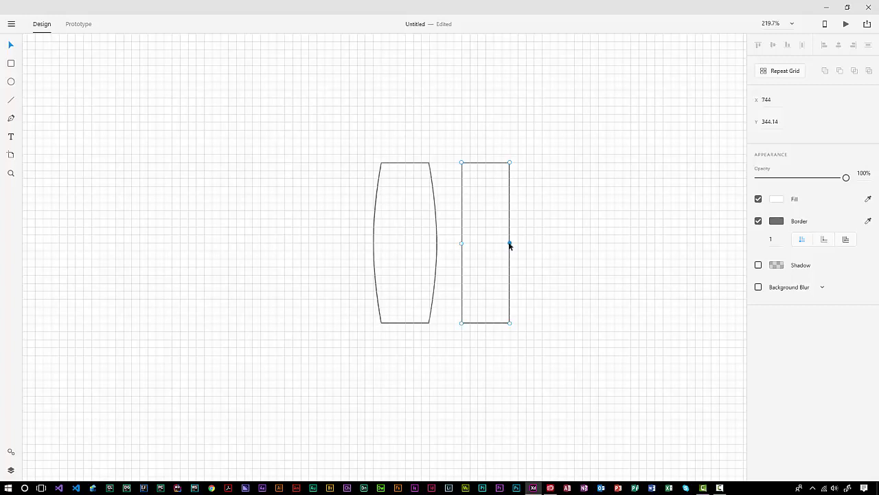
pyautogui.click(462, 243)
pyautogui.moveTo(467, 245); pyautogui.dragTo(525, 245)
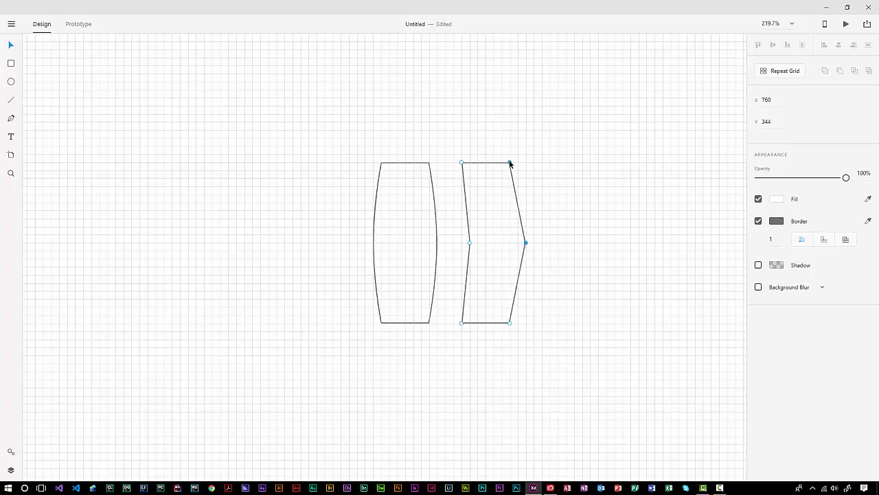
# Step: Pull the copy's two right corners inward by one grid square and convert both side midpoints to smooth curve points
pyautogui.moveTo(509, 163); pyautogui.dragTo(503, 163)
pyautogui.moveTo(509, 322); pyautogui.dragTo(502, 321)
pyautogui.doubleClick(469, 242)
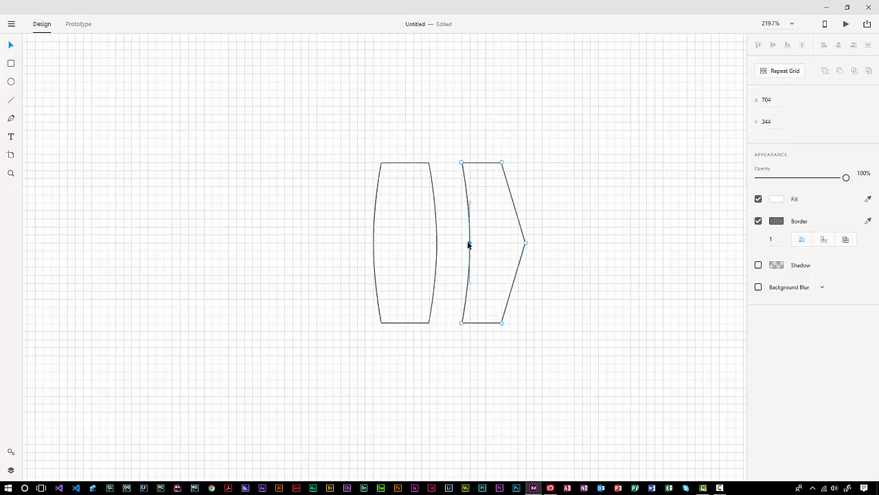
pyautogui.doubleClick(525, 240)
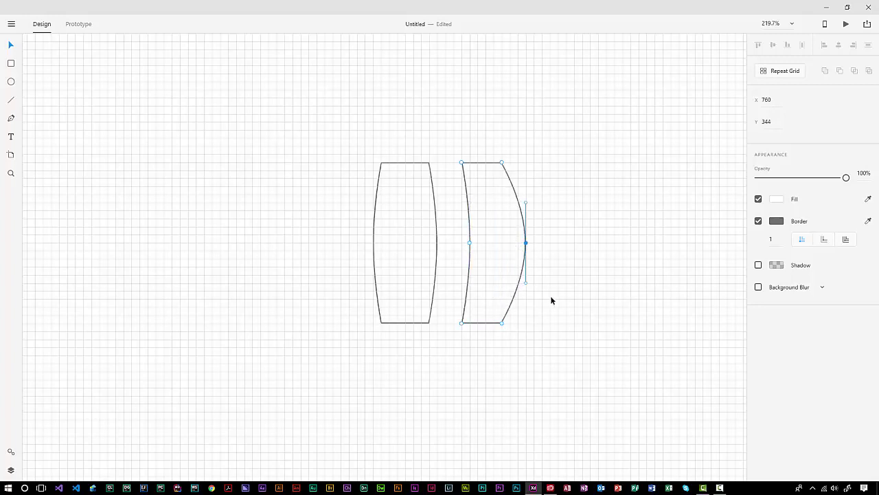
# Step: Move the curved second piece to X 672, right beside the first piece
pyautogui.click(550, 300)
pyautogui.moveTo(495, 259); pyautogui.dragTo(471, 257)
pyautogui.click(541, 270)
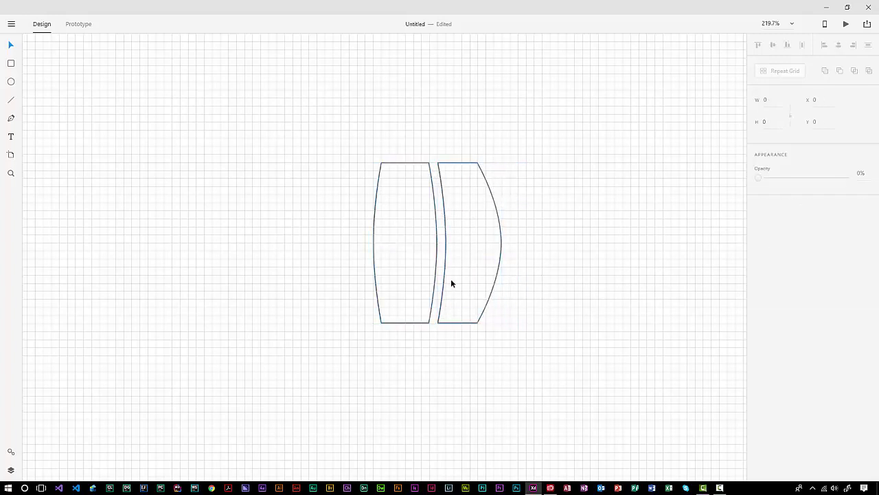
# Step: Duplicate the second piece to the right, shift the copy's side midpoints further right, and pull its right corners inward to X 776
pyautogui.click(474, 271)
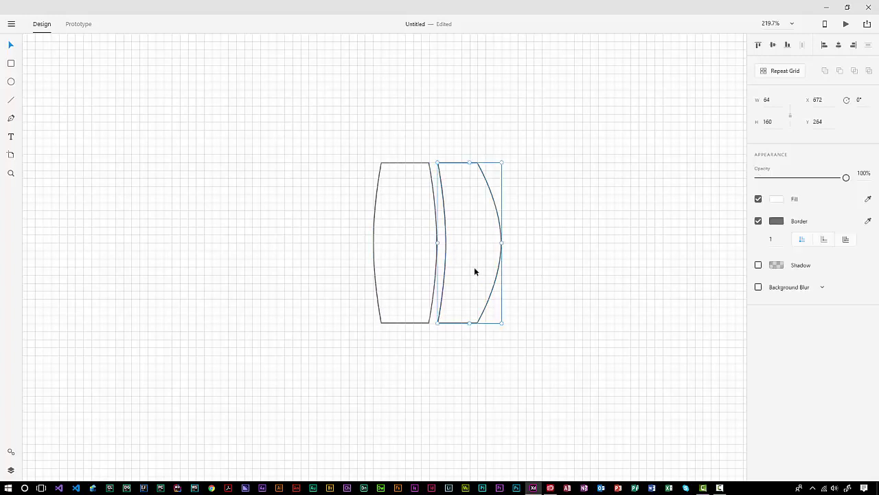
pyautogui.keyDown('alt'); pyautogui.moveTo(474, 264); pyautogui.dragTo(581, 242); pyautogui.keyUp('alt')
pyautogui.doubleClick(530, 247)
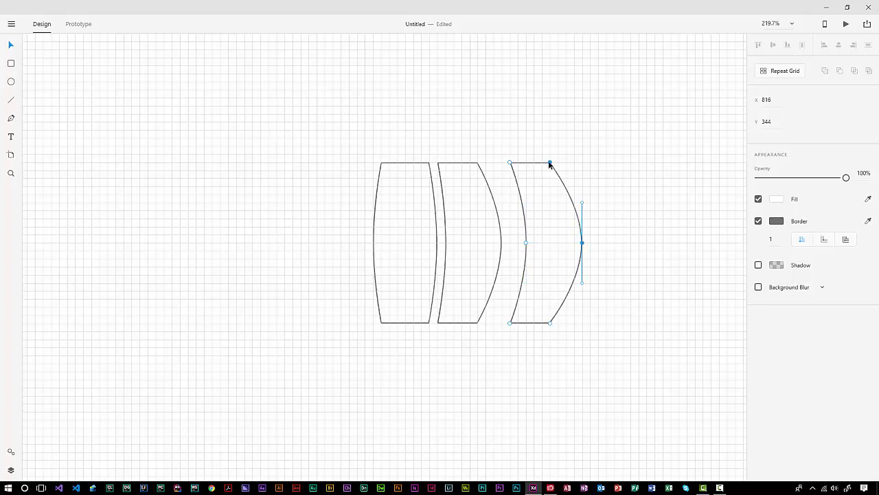
pyautogui.moveTo(549, 164); pyautogui.dragTo(543, 164)
pyautogui.moveTo(549, 322); pyautogui.dragTo(544, 323)
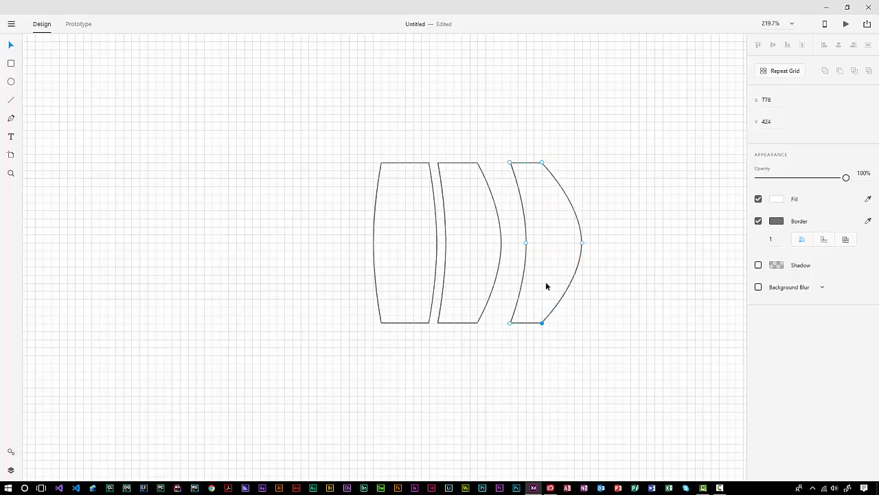
pyautogui.click(598, 244)
# Step: Move the third piece to X 728 beside the second piece and extend its two left corners to X 720
pyautogui.moveTo(555, 249); pyautogui.dragTo(542, 253)
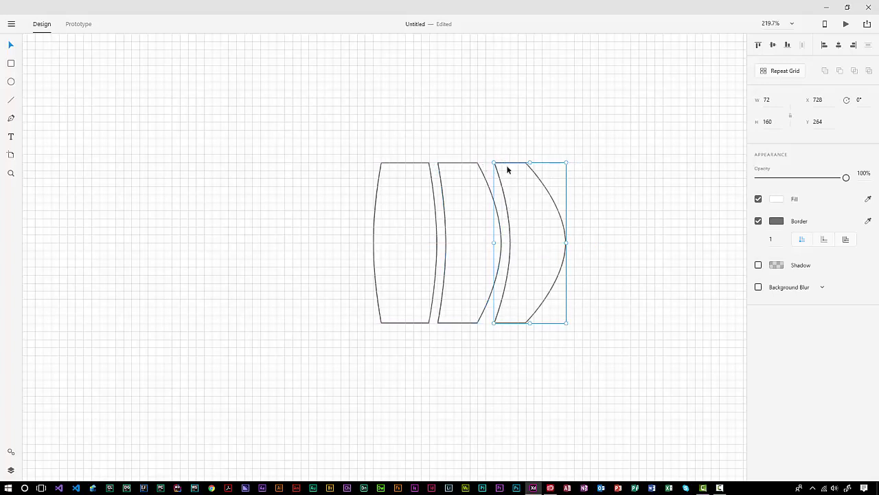
pyautogui.doubleClick(524, 205)
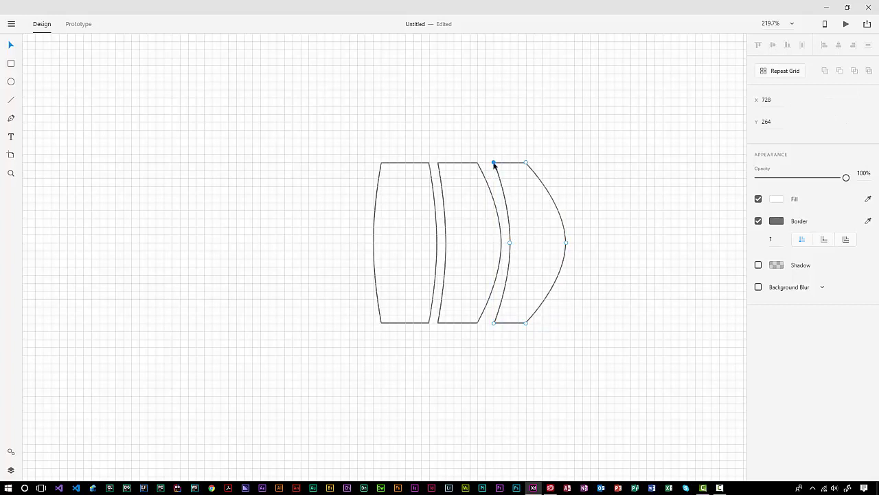
pyautogui.moveTo(494, 164); pyautogui.dragTo(485, 162)
pyautogui.moveTo(493, 322); pyautogui.dragTo(485, 322)
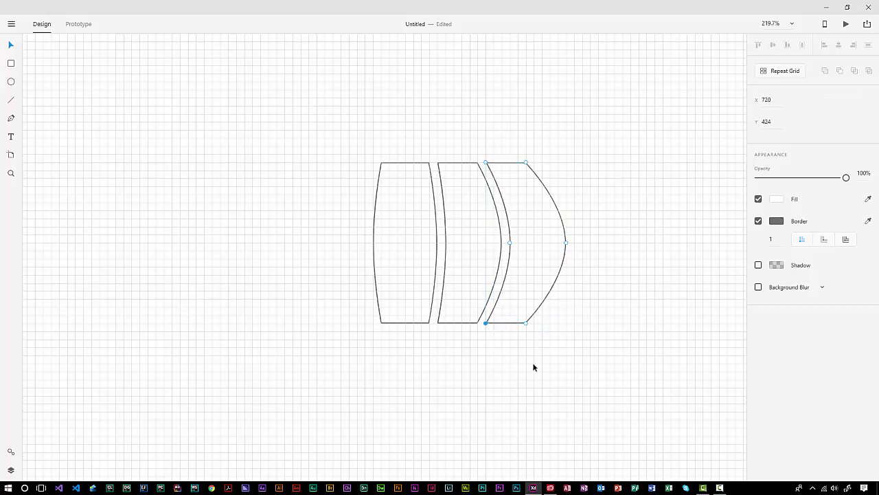
pyautogui.click(533, 367)
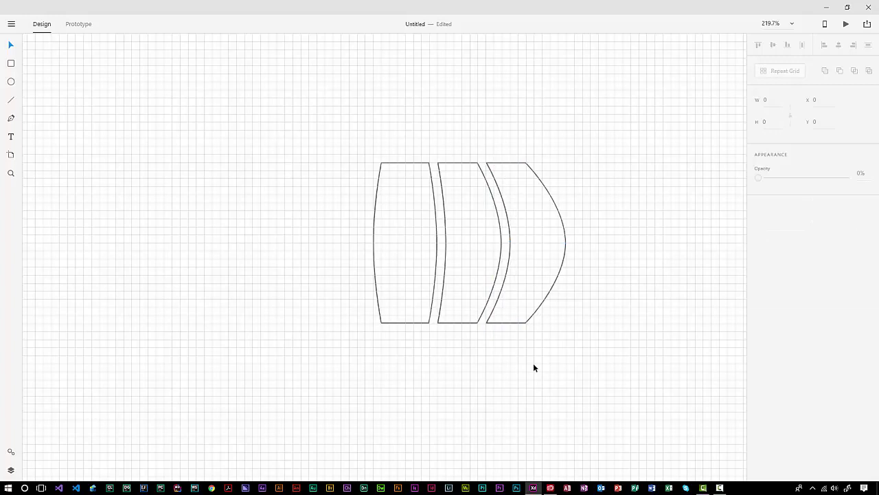
# Step: Duplicate the second piece, rotate the copy 180° and place it against the left side of the central piece, aligned with the row
pyautogui.click(466, 250)
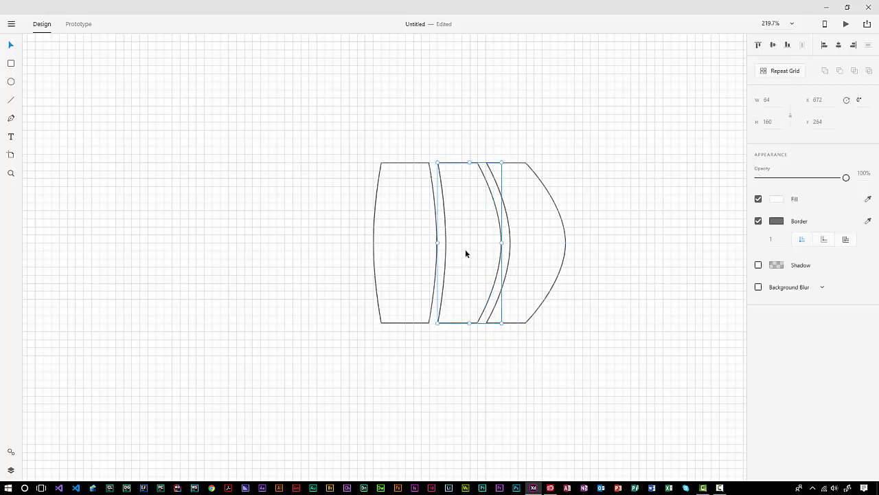
pyautogui.moveTo(501, 285); pyautogui.dragTo(304, 252)
pyautogui.click(864, 100)
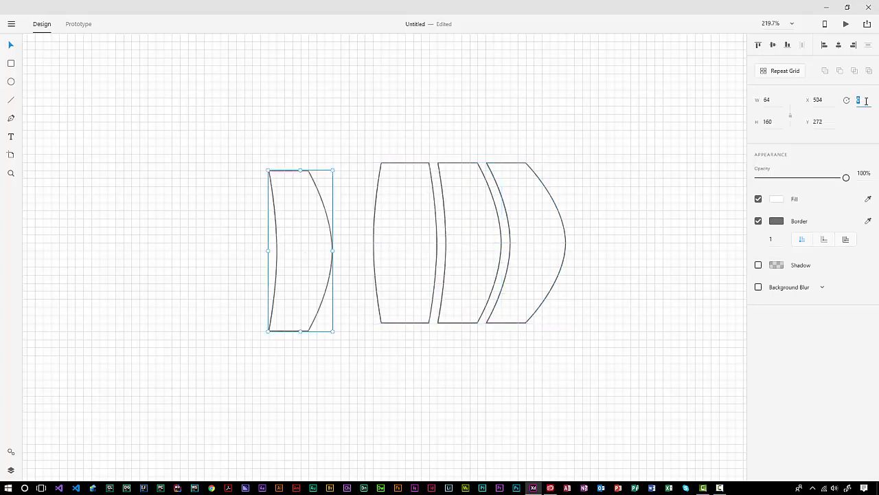
pyautogui.write('180')
pyautogui.press('Return')
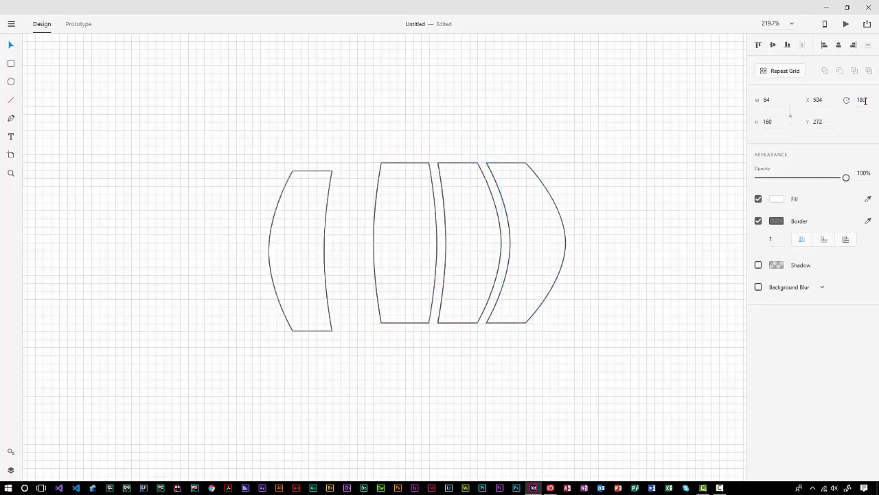
pyautogui.moveTo(308, 288); pyautogui.dragTo(343, 274)
# Step: Duplicate the outermost right piece, rotate the copy 180° and place it at the left end of the row at X 480
pyautogui.click(529, 274)
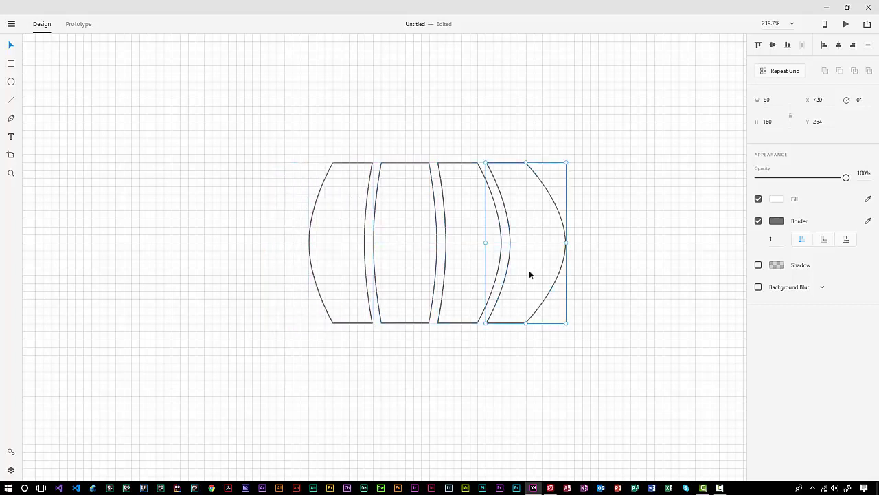
pyautogui.moveTo(551, 259); pyautogui.dragTo(245, 259)
pyautogui.write('180')
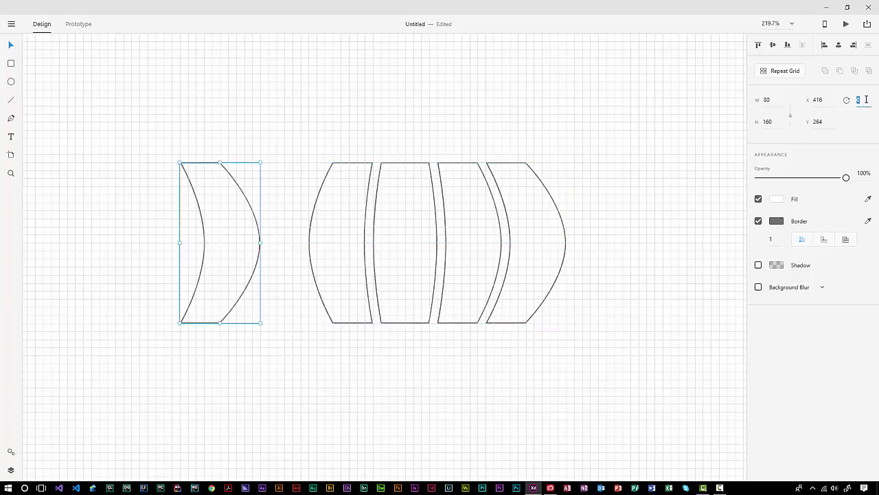
pyautogui.press('Return')
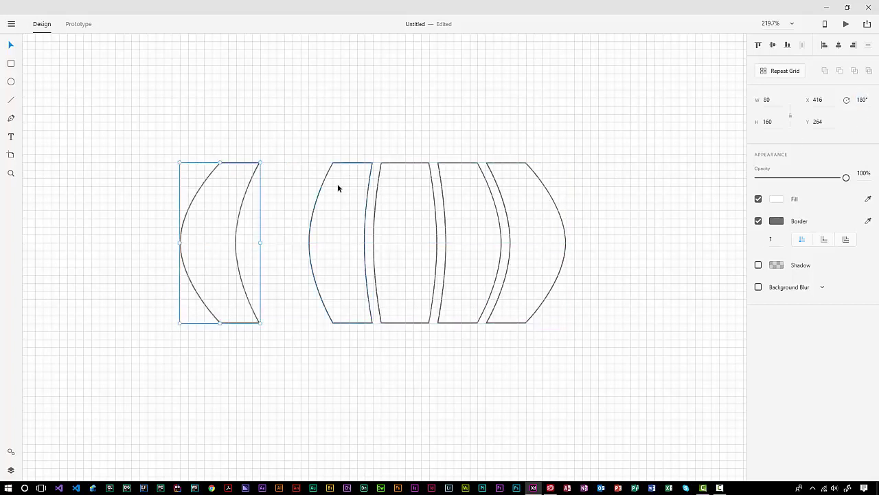
pyautogui.moveTo(227, 231); pyautogui.dragTo(287, 227)
pyautogui.click(198, 121)
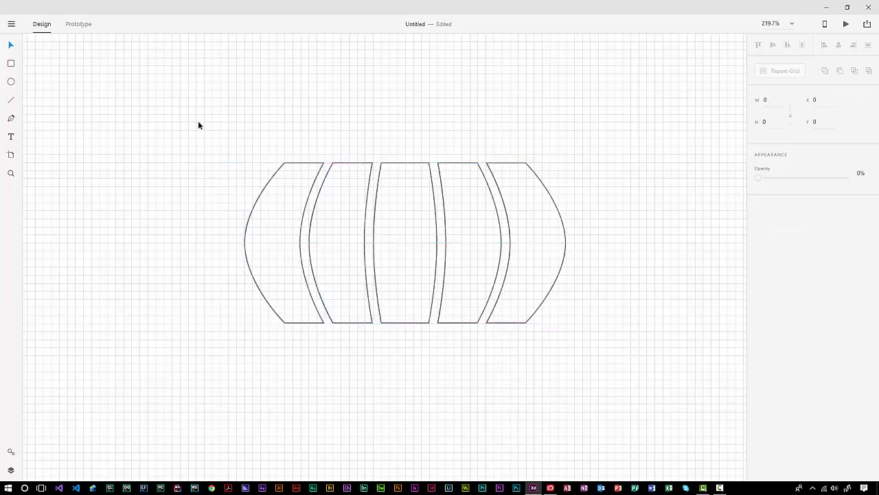
# Step: Group all five curved pieces and set the group's width to 120
pyautogui.moveTo(199, 108); pyautogui.dragTo(678, 370)
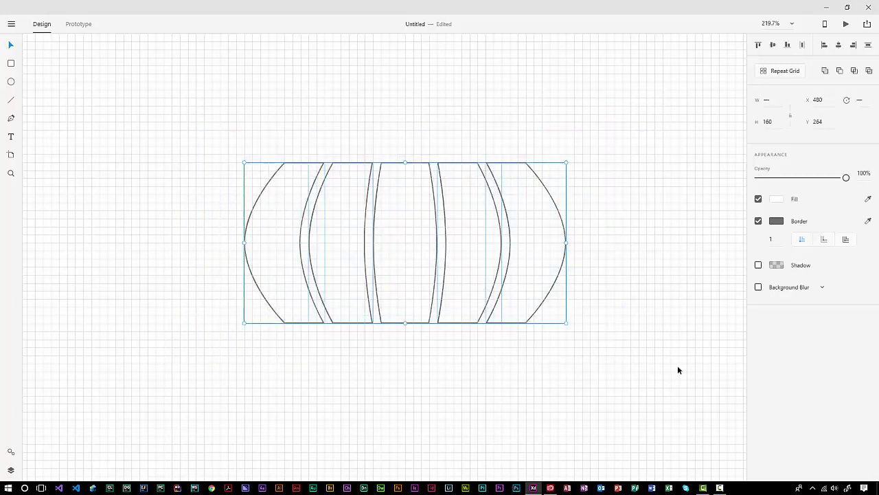
pyautogui.hotkey('ctrl', 'g')
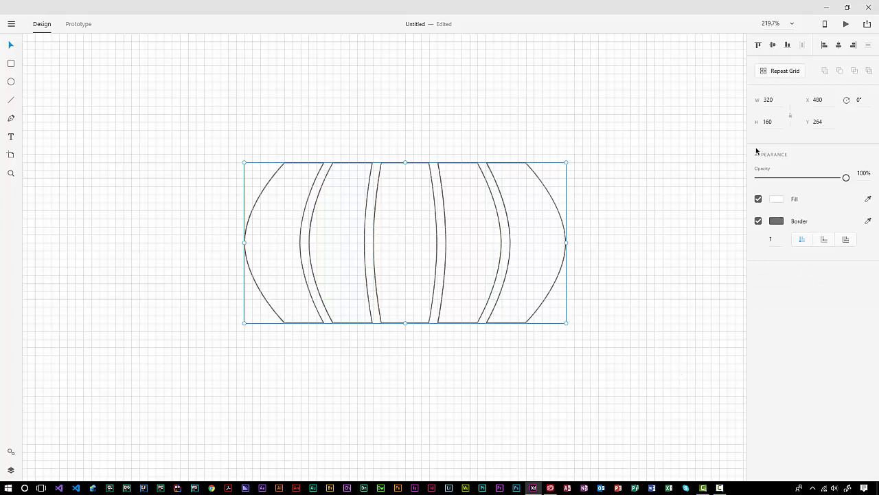
pyautogui.click(776, 101)
pyautogui.write('120')
pyautogui.press('Return')
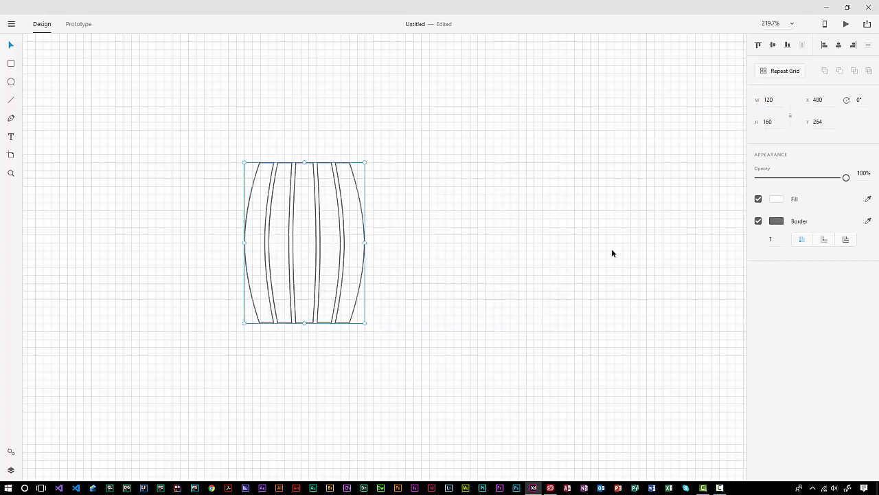
# Step: Remove the barrel group's border and fill it with solid black #000000
pyautogui.click(759, 220)
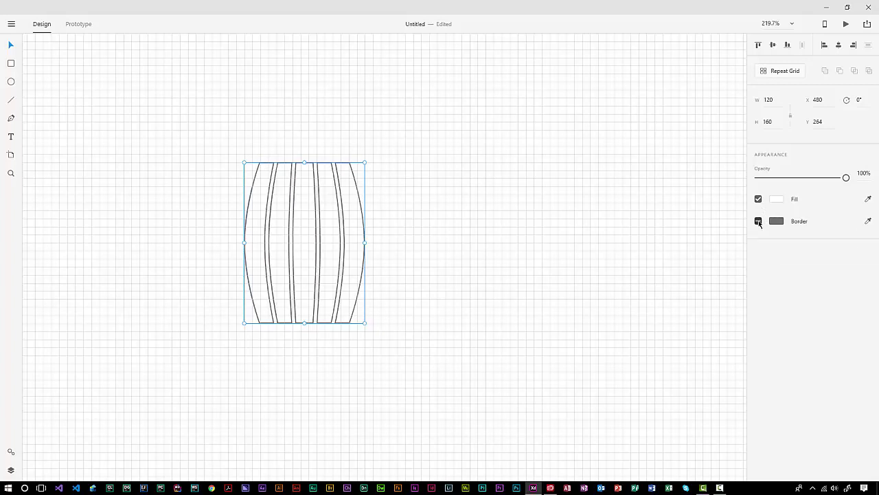
pyautogui.click(776, 200)
pyautogui.moveTo(704, 191); pyautogui.dragTo(612, 255)
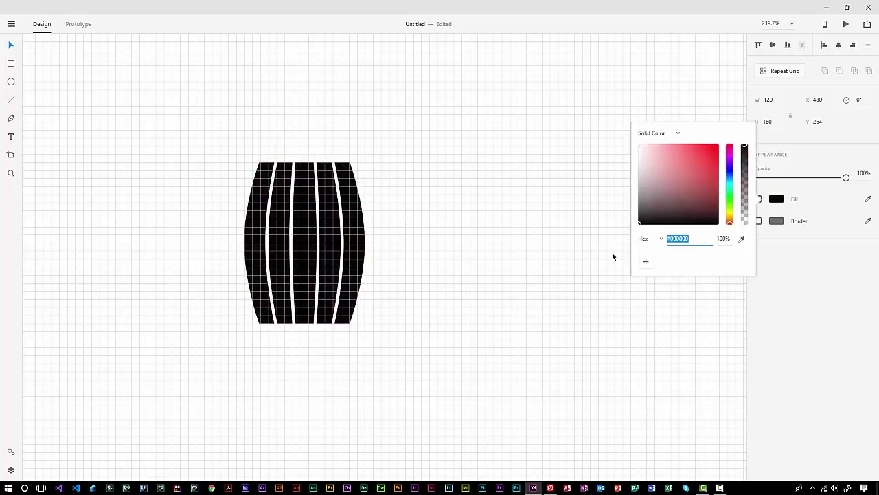
pyautogui.click(540, 342)
# Step: Draw a horizontal rectangle about 245 wide and 16 high across the barrel's upper part and remove its border
pyautogui.click(339, 261)
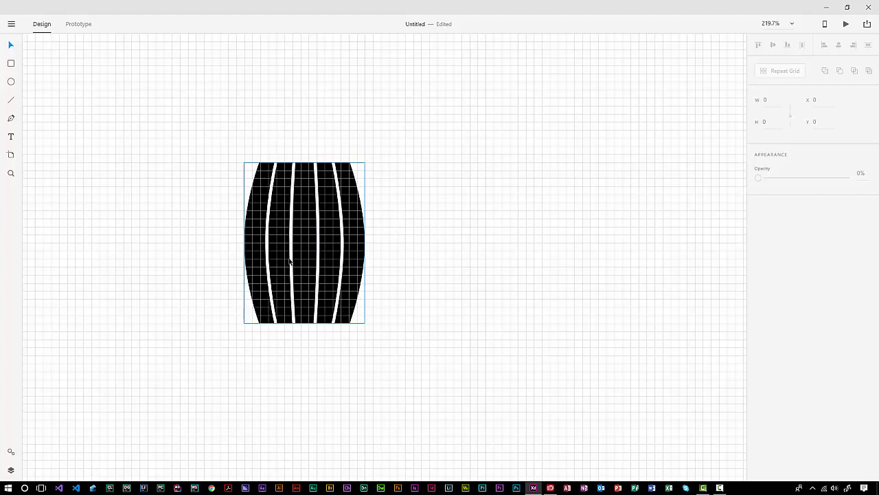
pyautogui.moveTo(290, 261); pyautogui.dragTo(377, 270)
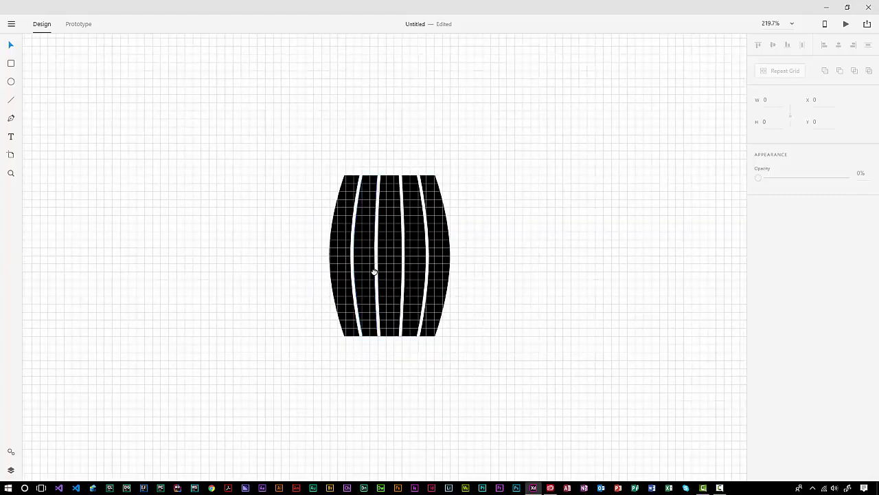
pyautogui.scroll(3, 376, 272)
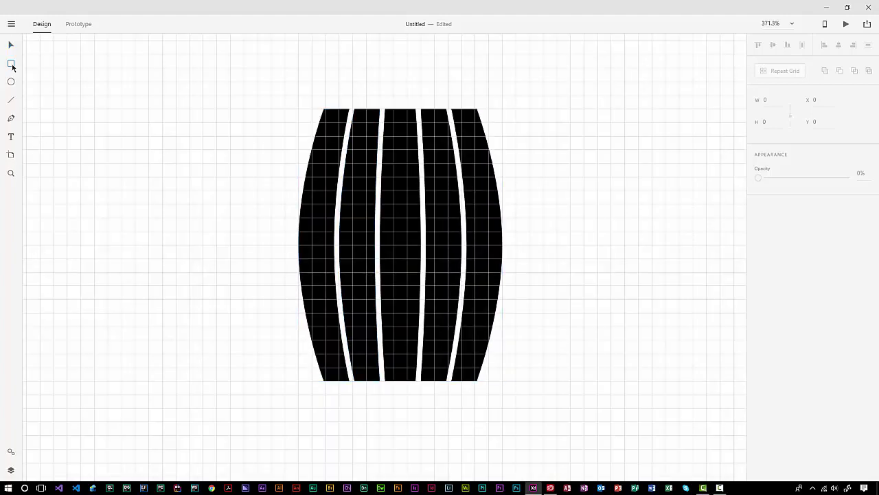
pyautogui.click(11, 64)
pyautogui.moveTo(122, 151); pyautogui.dragTo(543, 179)
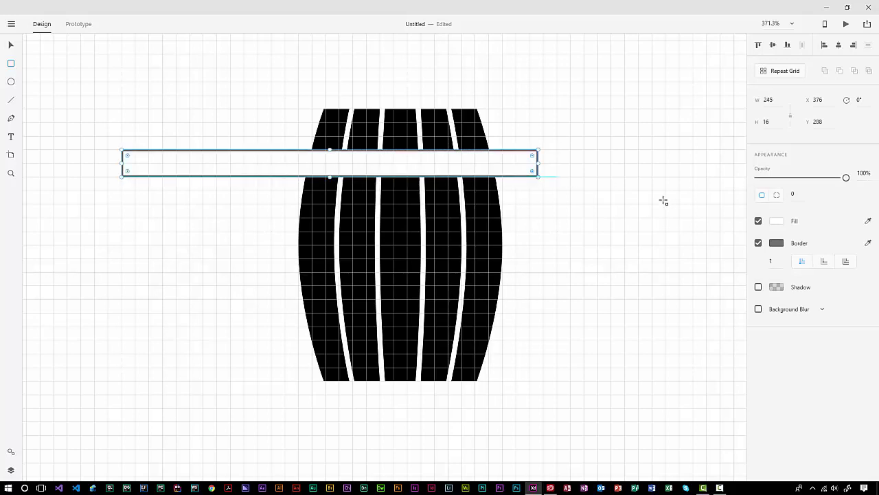
pyautogui.click(758, 241)
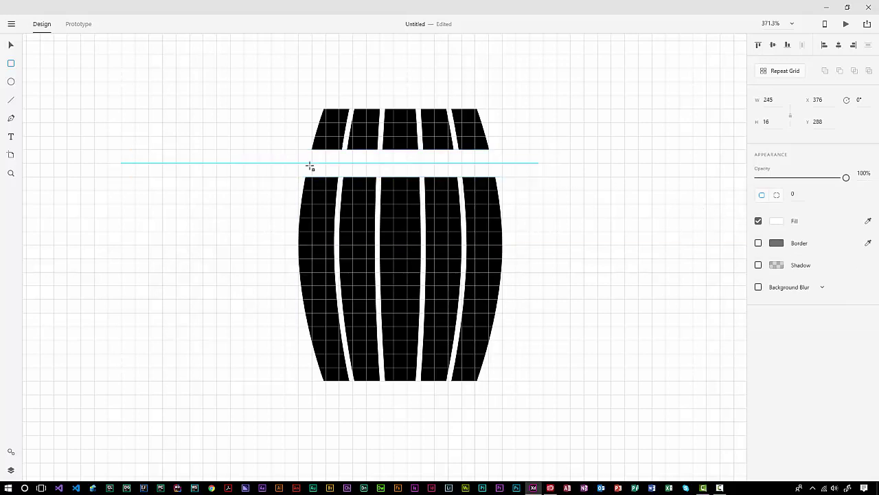
# Step: Move the white bar to X 435, Y 296 and place a duplicate across the barrel's lower part at X 419, Y 376
pyautogui.press('v')
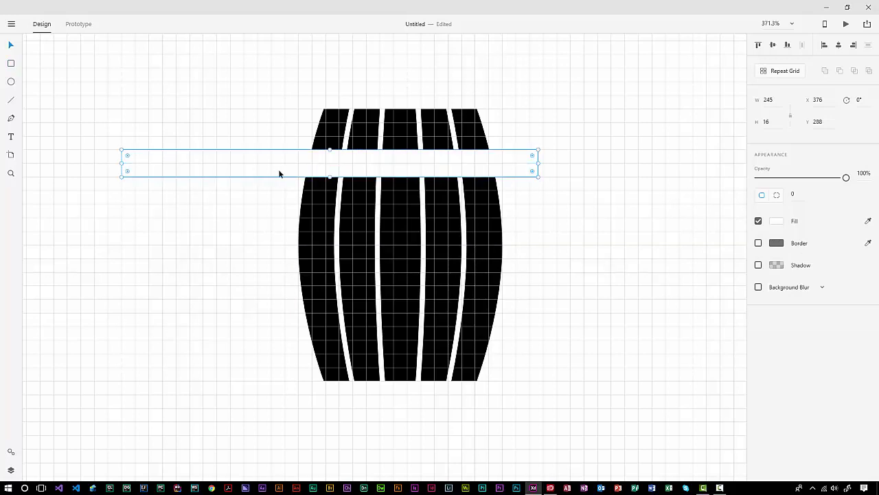
pyautogui.moveTo(279, 172); pyautogui.dragTo(379, 186)
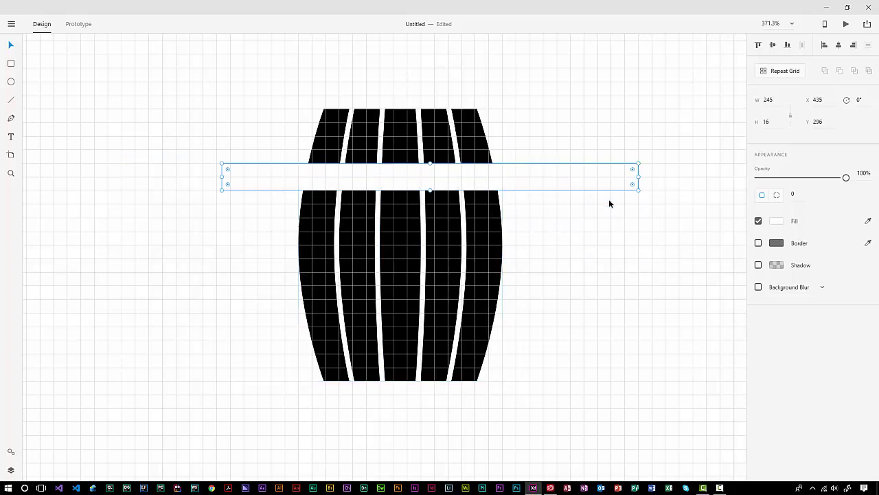
pyautogui.moveTo(573, 176); pyautogui.dragTo(548, 315)
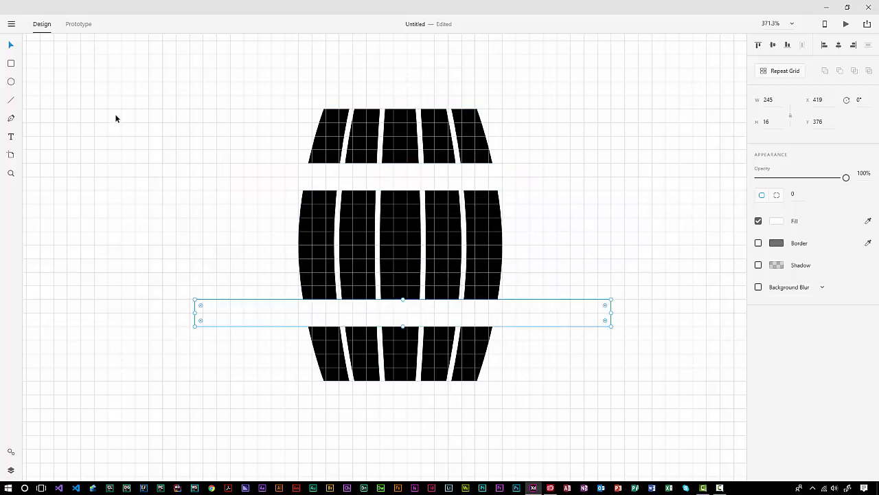
# Step: Subtract the upper white bar from the barrel group to cut a horizontal gap
pyautogui.click(124, 71)
pyautogui.moveTo(128, 48); pyautogui.dragTo(664, 232)
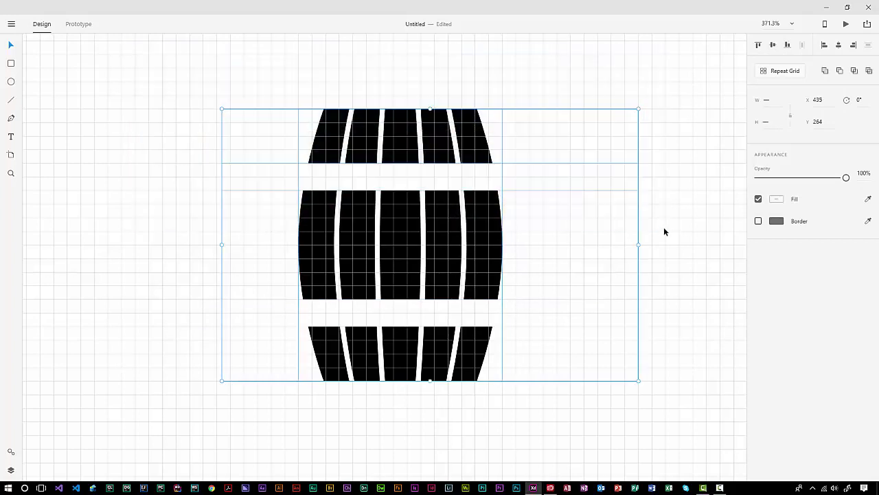
pyautogui.click(838, 70)
pyautogui.click(628, 223)
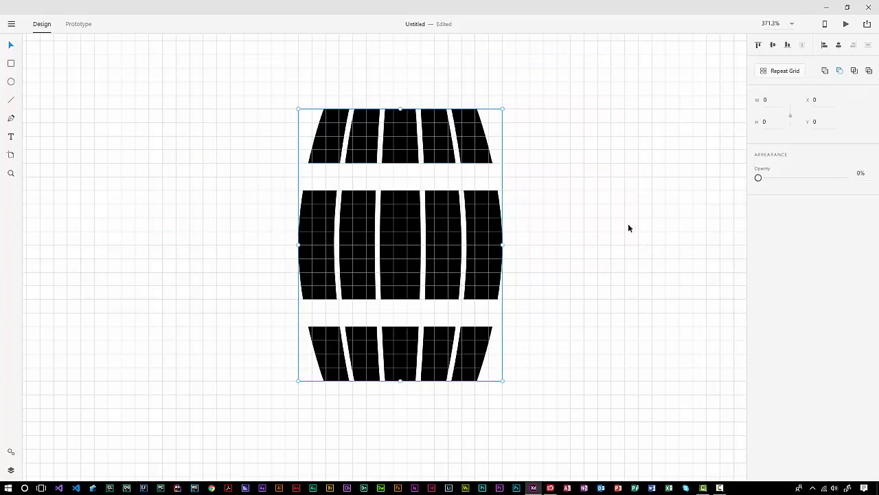
pyautogui.click(471, 146)
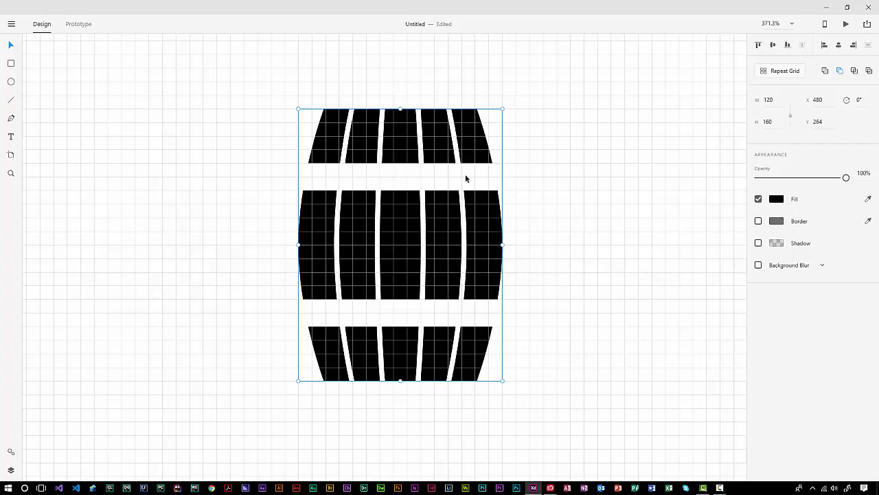
pyautogui.click(623, 426)
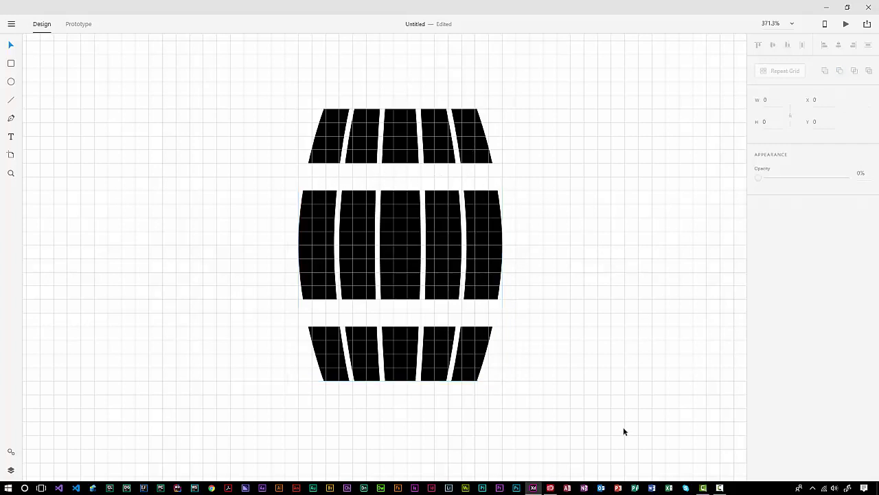
# Step: Subtract the lower white bar from the barrel and hide the artboard's grid
pyautogui.moveTo(635, 449); pyautogui.dragTo(243, 261)
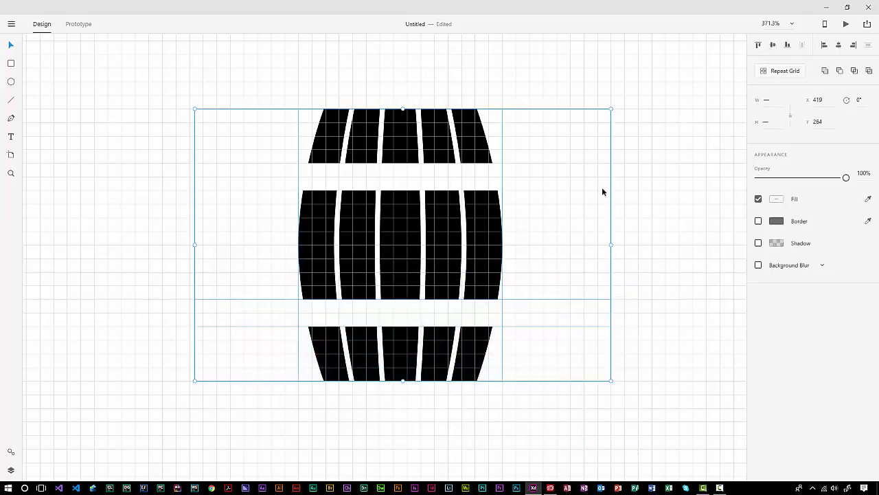
pyautogui.click(839, 72)
pyautogui.click(659, 242)
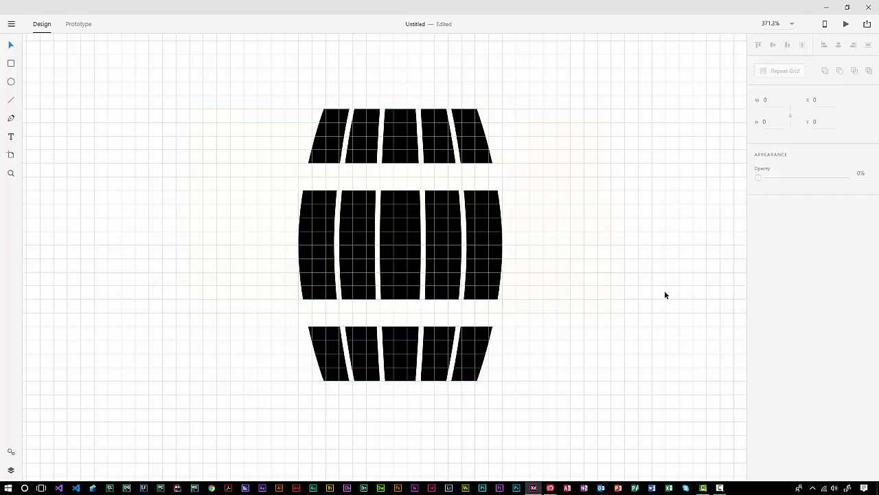
pyautogui.rightClick(574, 324)
pyautogui.click(608, 397)
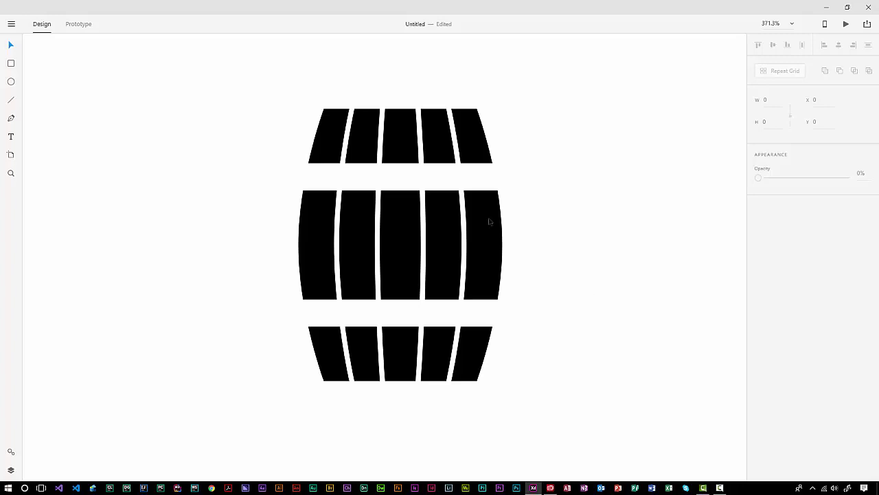
# Step: Add the text CONFERENCE and centre it in the barrel's upper gap at X 485, Y 290
pyautogui.click(11, 137)
pyautogui.click(128, 170)
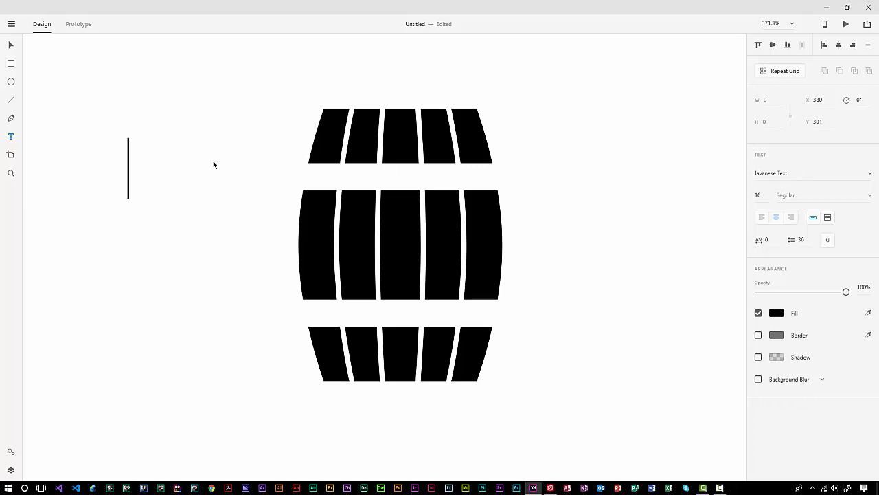
pyautogui.write('CONFERENCE')
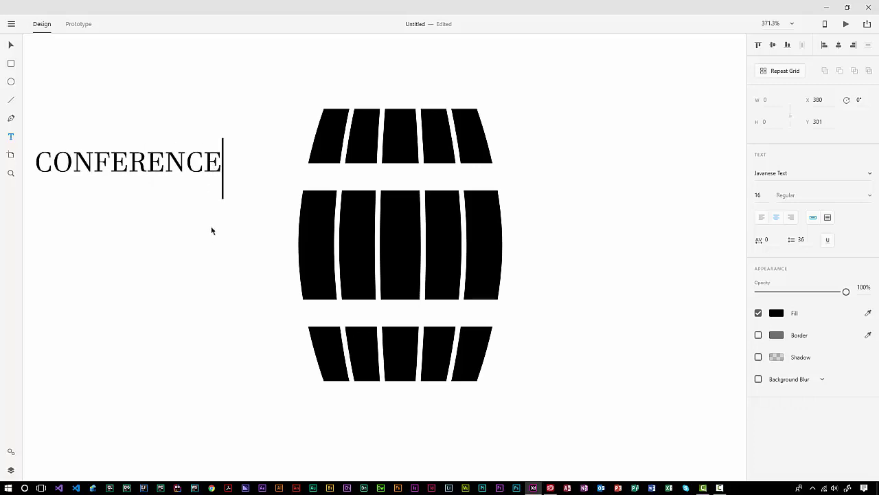
pyautogui.press('Escape')
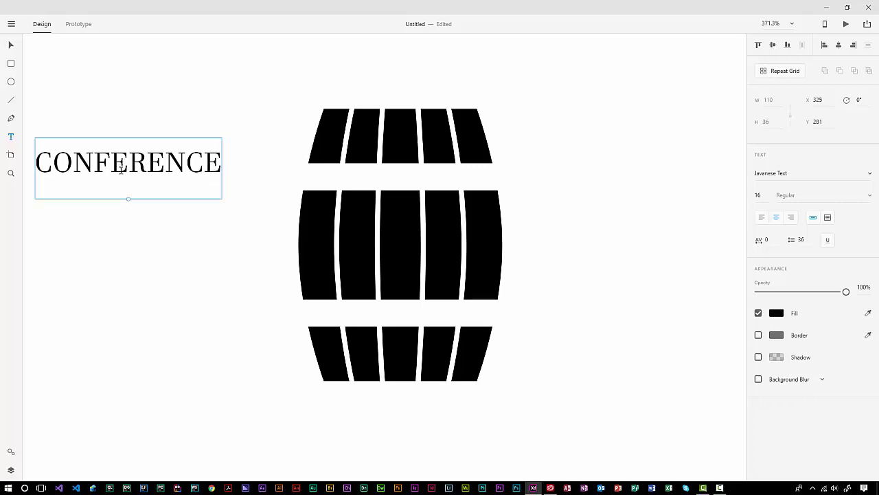
pyautogui.moveTo(121, 170); pyautogui.dragTo(394, 184)
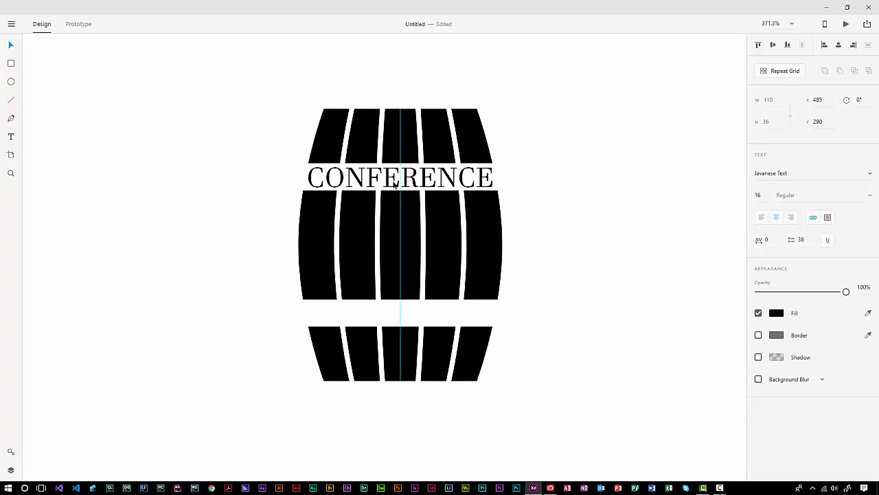
pyautogui.moveTo(394, 184); pyautogui.dragTo(395, 184)
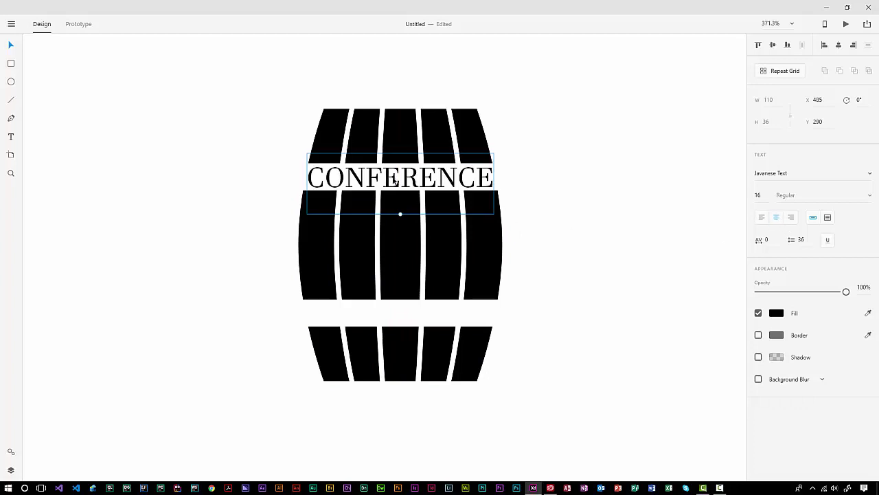
# Step: Duplicate the CONFERENCE text into the barrel's lower gap at Y 370 and change the copy to BARREL
pyautogui.keyDown('alt'); pyautogui.moveTo(395, 184); pyautogui.dragTo(396, 316); pyautogui.keyUp('alt')
pyautogui.doubleClick(395, 316)
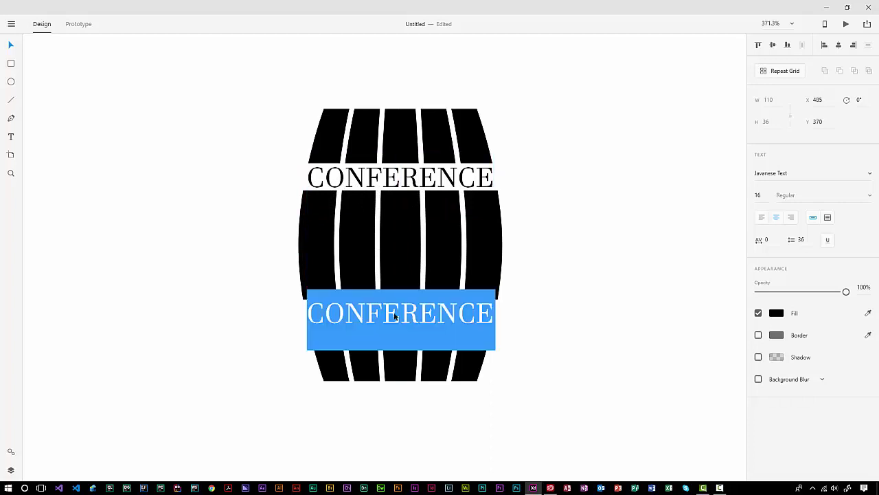
pyautogui.write('BARREL')
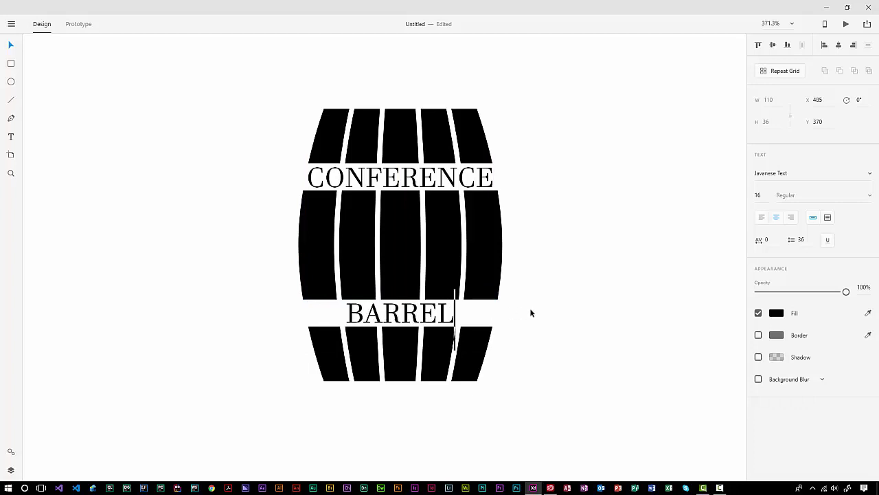
pyautogui.press('Escape')
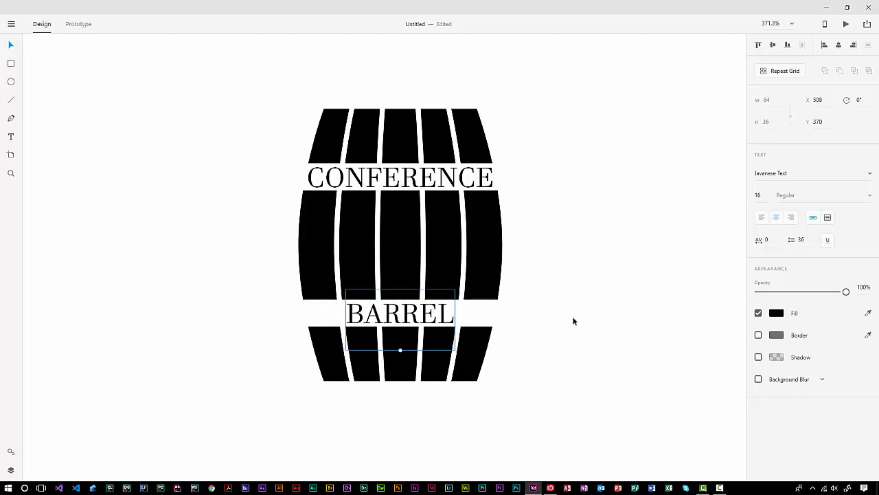
pyautogui.click(611, 322)
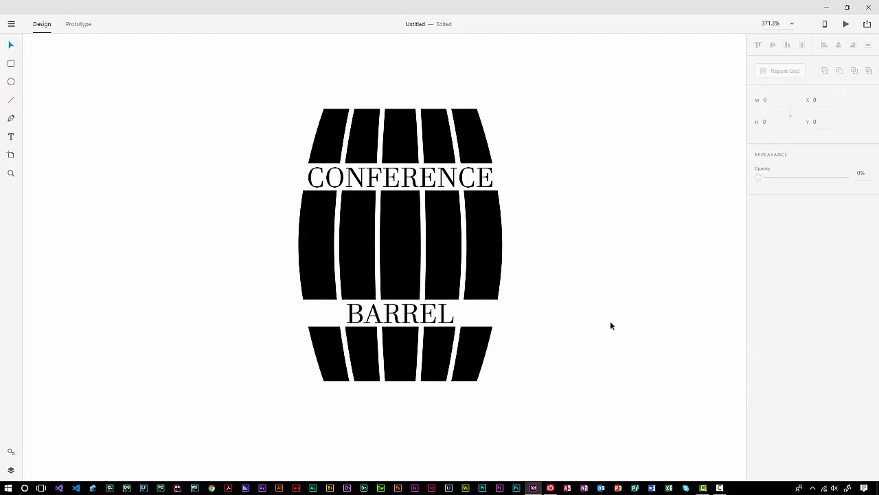